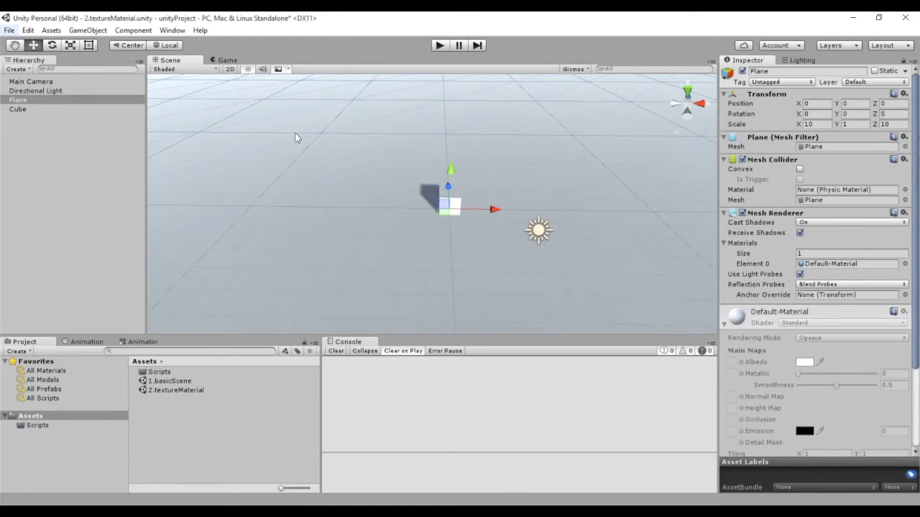
# Rename Plane to 'Ground' and Cube to 'Player' in the Hierarchy.
pyautogui.click(74, 103)
pyautogui.write('Ground')
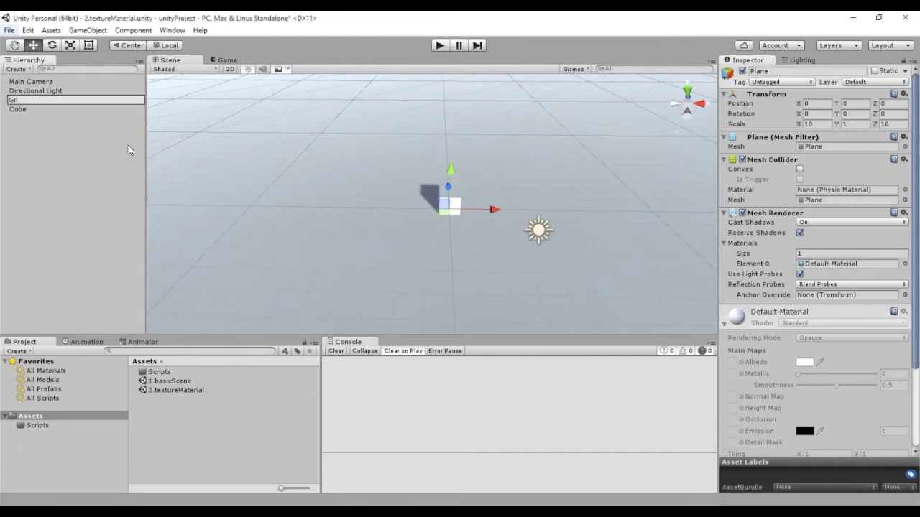
pyautogui.press('Return')
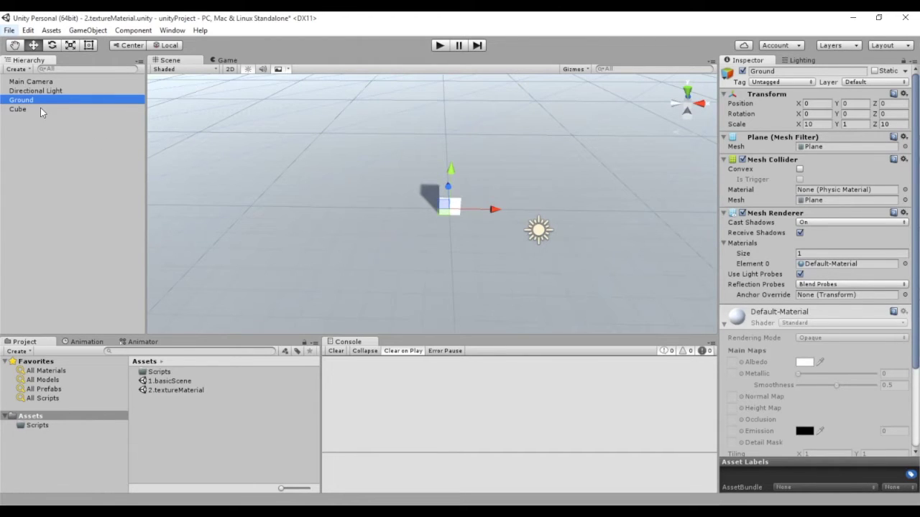
pyautogui.click(38, 110)
pyautogui.press('F2')
pyautogui.write('Player')
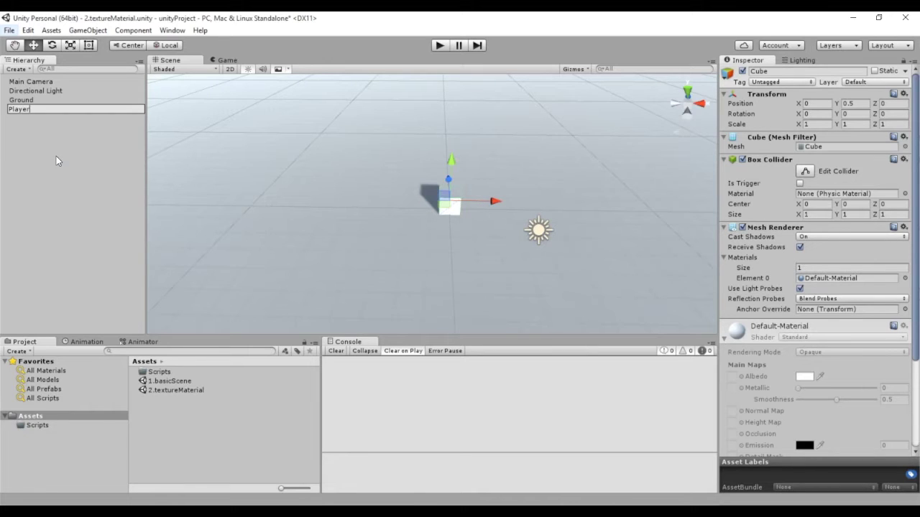
pyautogui.press('Return')
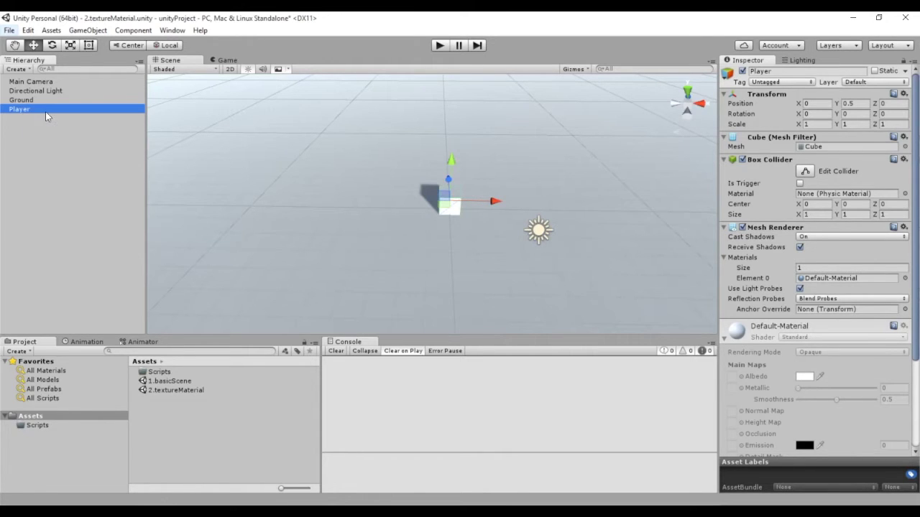
# Duplicate the Player cube and name the copy 'Enemy'.
pyautogui.rightClick(46, 116)
pyautogui.click(83, 160)
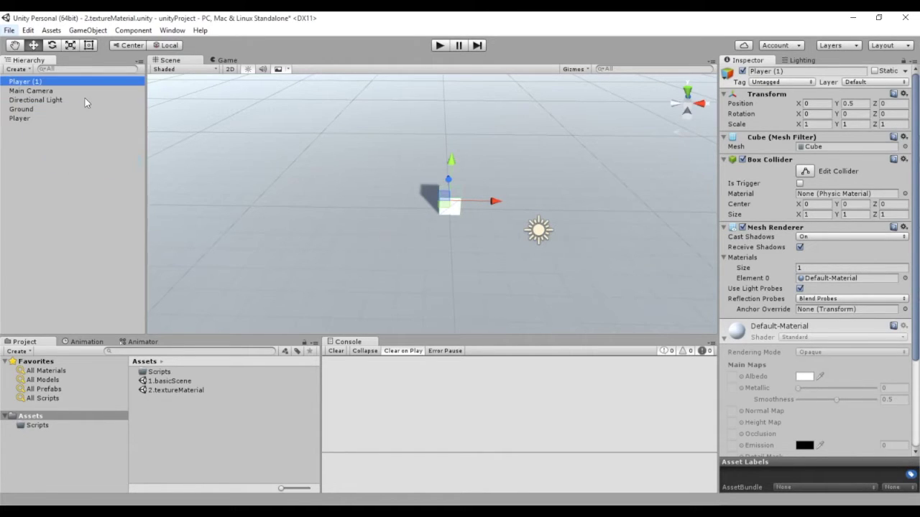
pyautogui.press('F2')
pyautogui.write('Enemy')
pyautogui.press('Return')
# Move Enemy right to X 6.72 and place it last in the Hierarchy.
pyautogui.moveTo(493, 205); pyautogui.dragTo(614, 201)
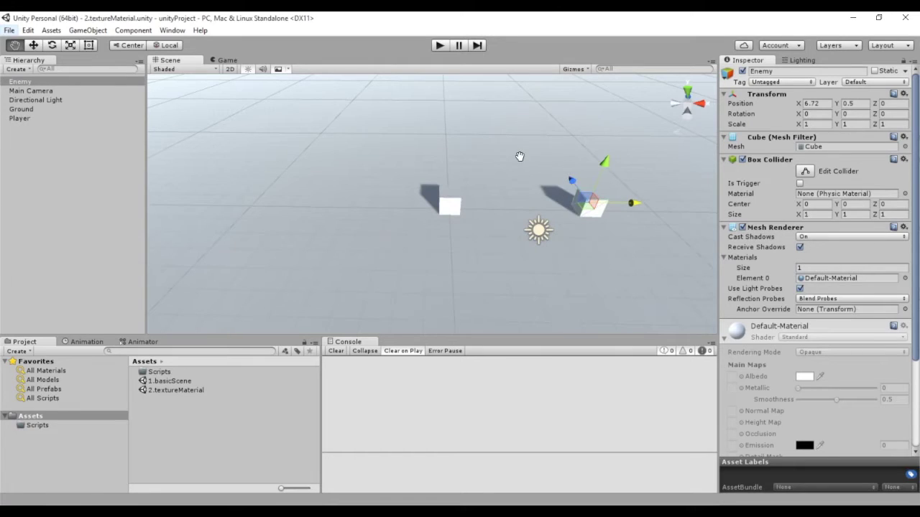
pyautogui.moveTo(520, 154); pyautogui.dragTo(430, 154, button='middle')
pyautogui.moveTo(21, 82); pyautogui.dragTo(18, 128)
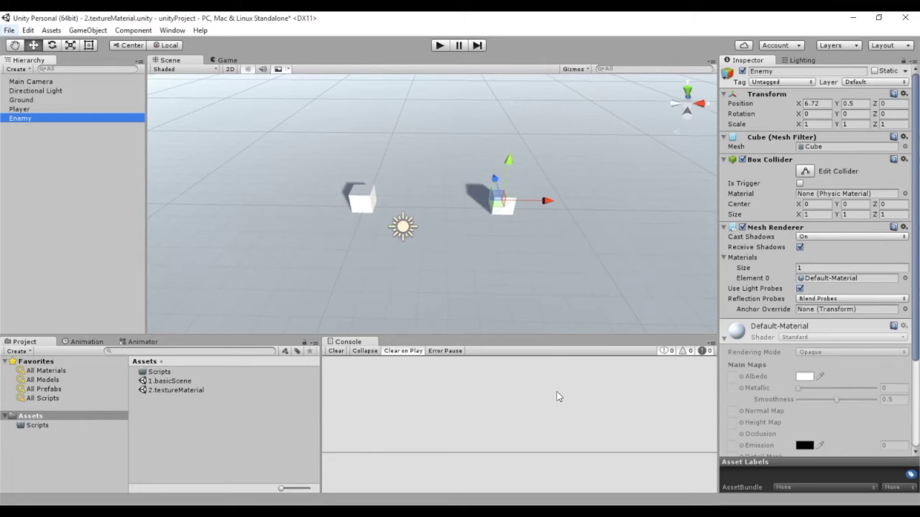
pyautogui.click(22, 109)
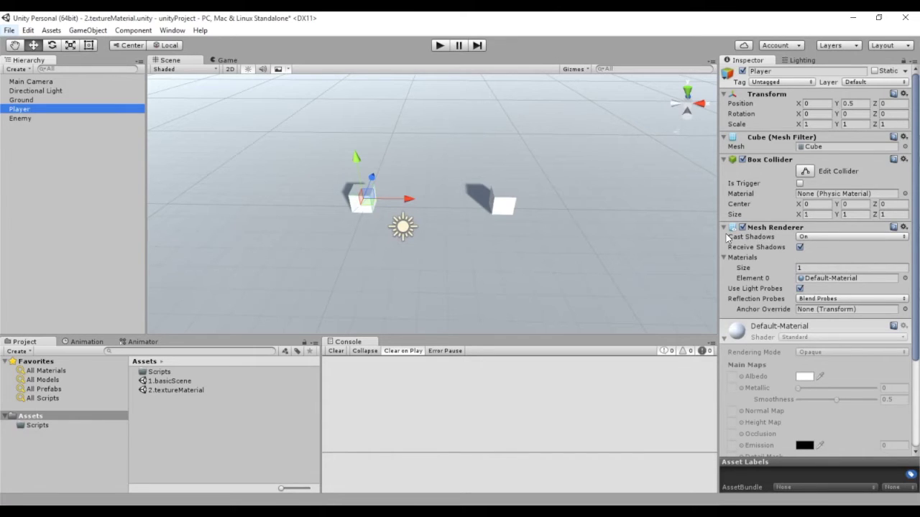
# Turn Player's Cast Shadows off, compare the view, then set it back to On.
pyautogui.click(812, 238)
pyautogui.click(821, 249)
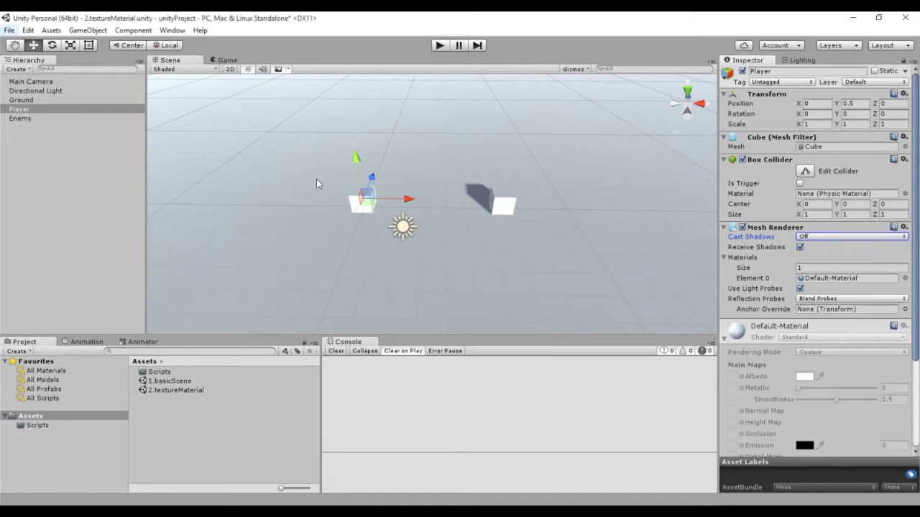
pyautogui.moveTo(345, 207)
pyautogui.keyDown('alt'); pyautogui.mouseDown()
pyautogui.moveTo(422, 204)
pyautogui.moveTo(438, 219)
pyautogui.mouseUp(); pyautogui.keyUp('alt')
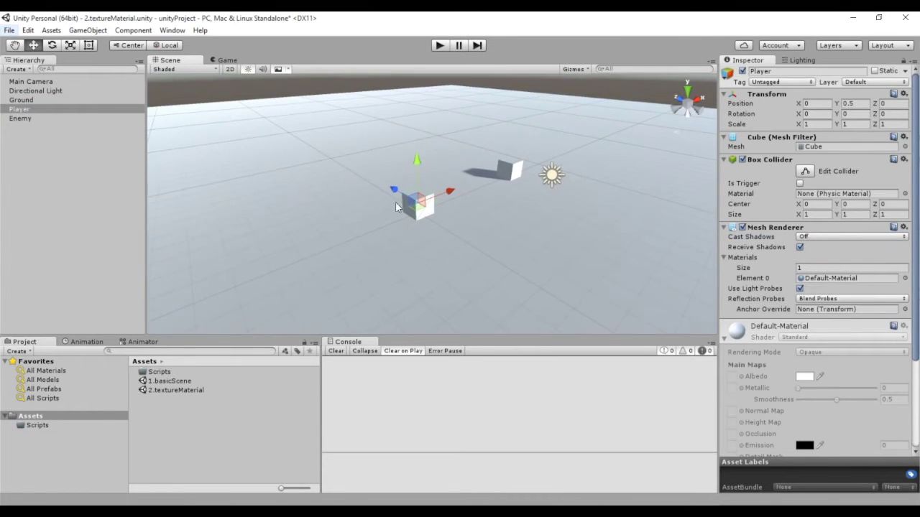
pyautogui.click(807, 236)
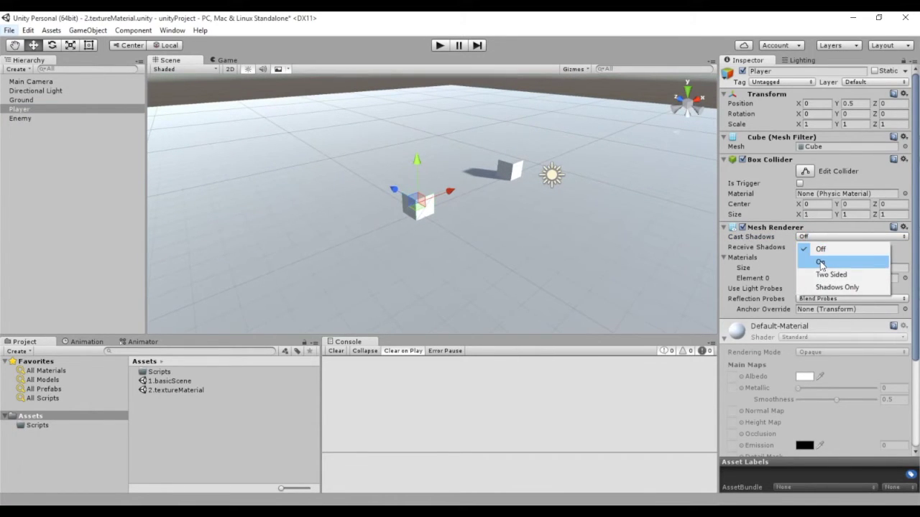
pyautogui.click(819, 261)
pyautogui.keyDown('alt'); pyautogui.moveTo(573, 212); pyautogui.dragTo(421, 165); pyautogui.keyUp('alt')
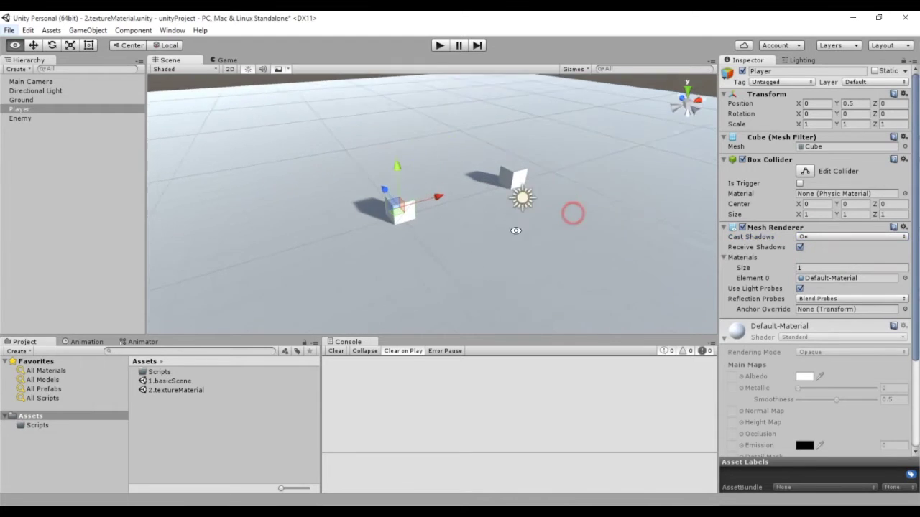
# Toggle Ground's Receive Shadows off and on again, then review Player's Default-Material settings.
pyautogui.click(32, 100)
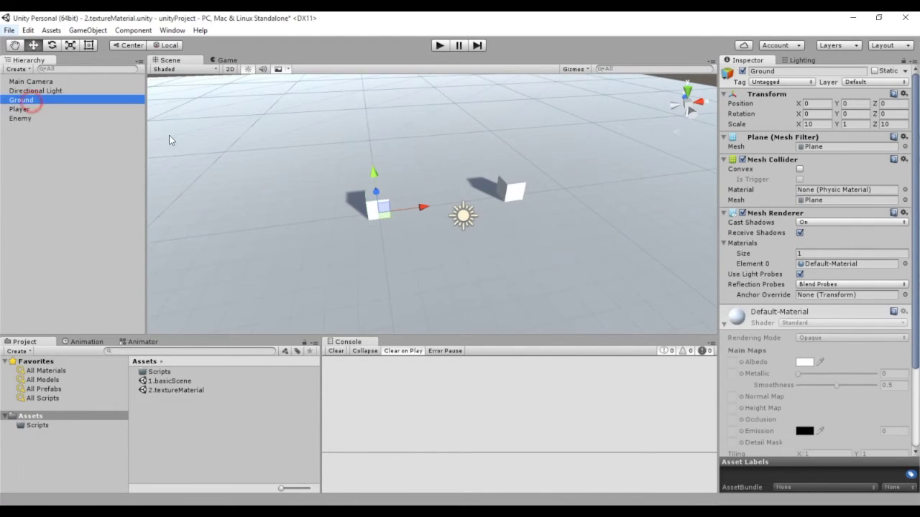
pyautogui.click(800, 234)
pyautogui.keyDown('alt'); pyautogui.moveTo(661, 238); pyautogui.dragTo(697, 238); pyautogui.keyUp('alt')
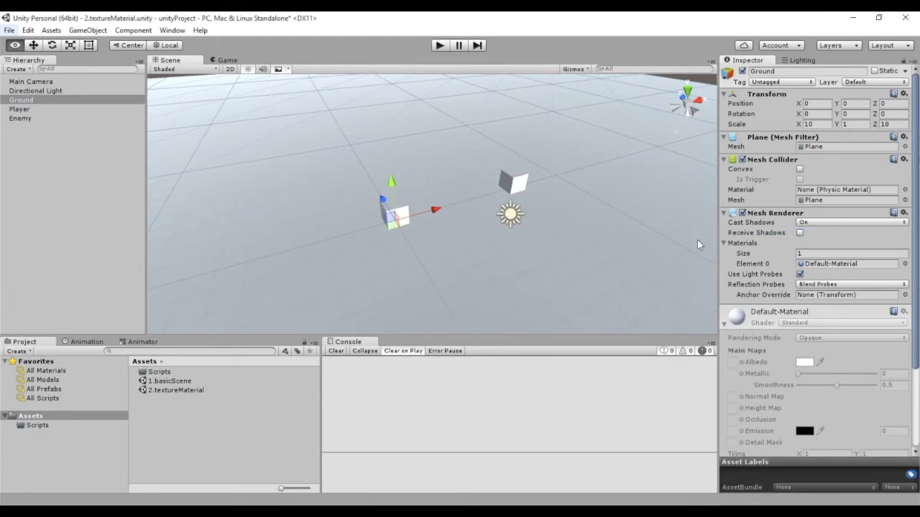
pyautogui.click(800, 233)
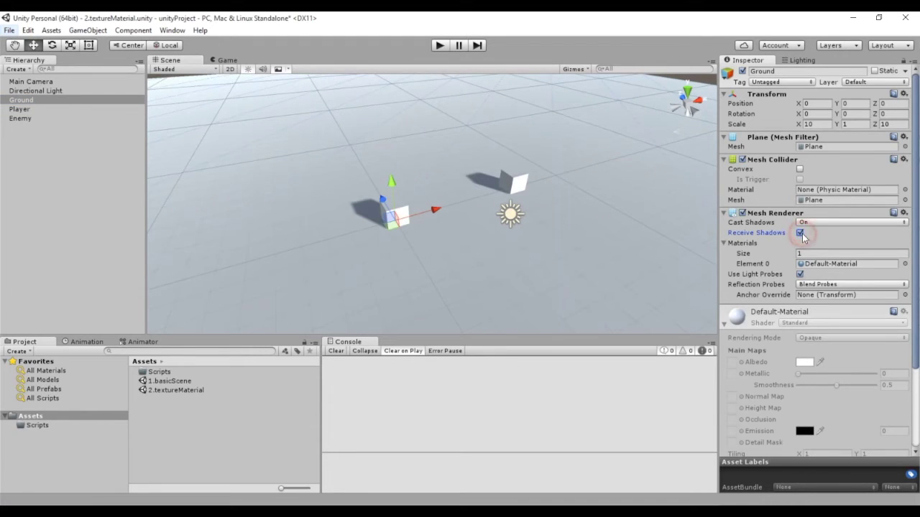
pyautogui.click(33, 109)
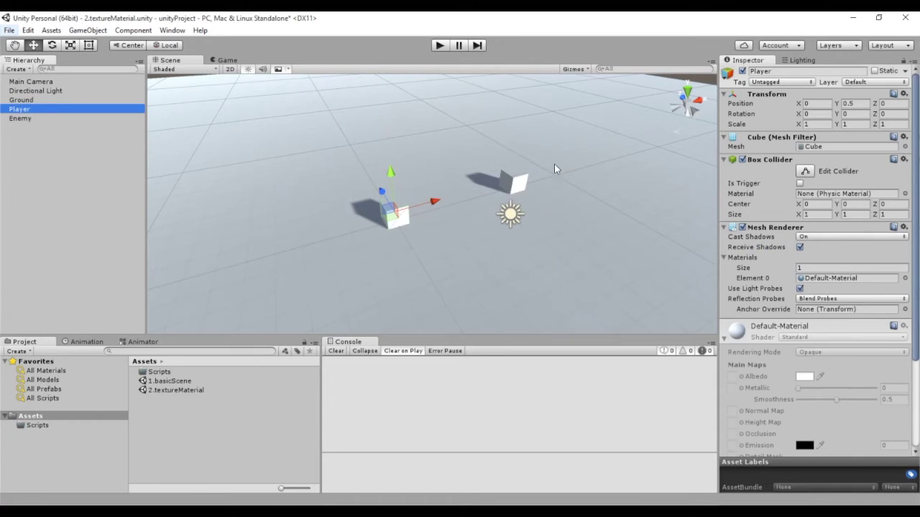
pyautogui.click(761, 258)
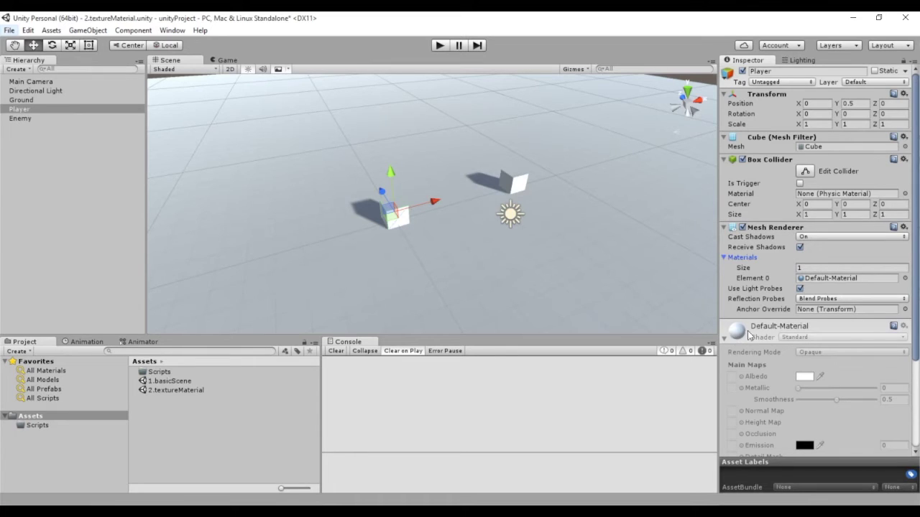
pyautogui.click(726, 338)
# Create a folder named 'Materials' under Assets in the Project panel.
pyautogui.click(725, 339)
pyautogui.scroll(-3, 726, 339)
pyautogui.scroll(-2, 726, 339)
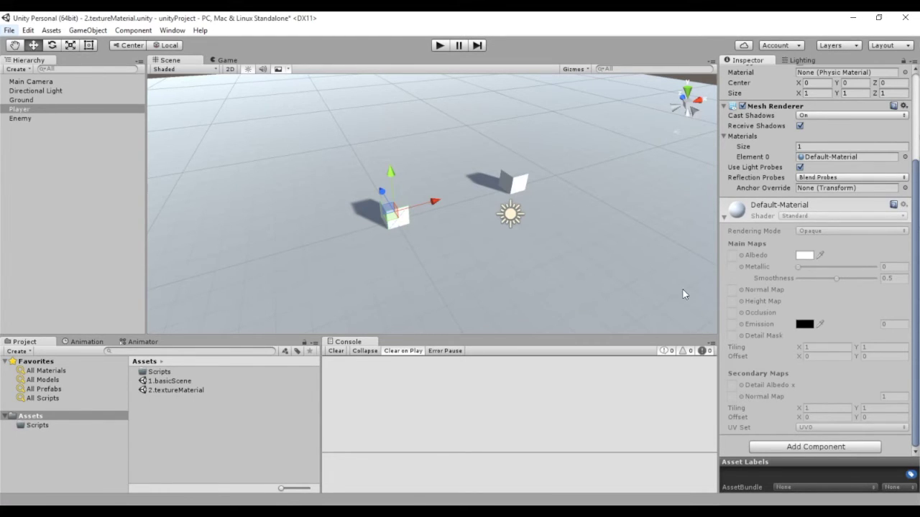
pyautogui.rightClick(86, 416)
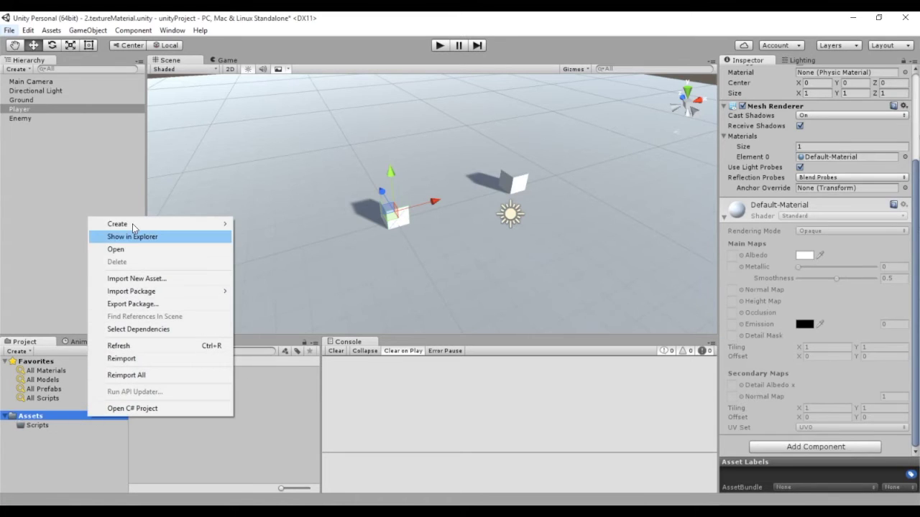
pyautogui.moveTo(132, 224)
pyautogui.click(238, 224)
pyautogui.write('Materials')
pyautogui.press('Return')
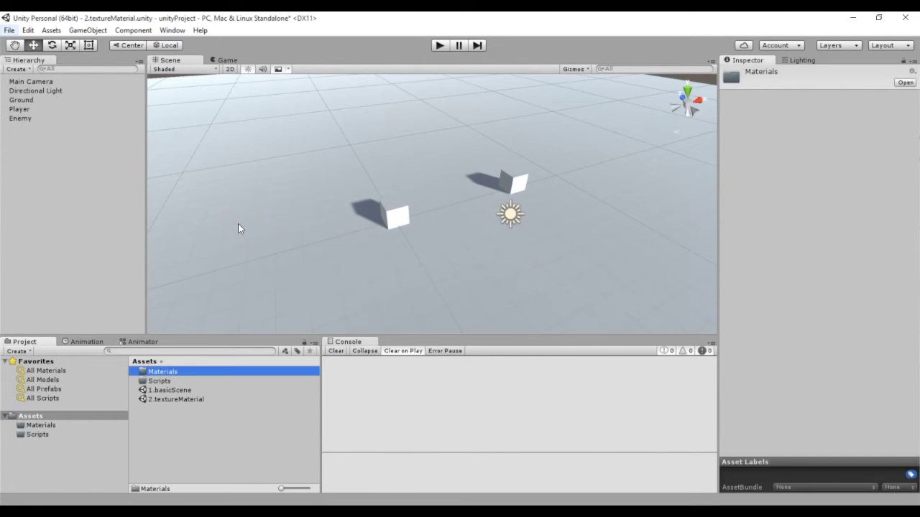
# Inside the Materials folder, create a material named 'Player'.
pyautogui.click(51, 424)
pyautogui.rightClick(195, 396)
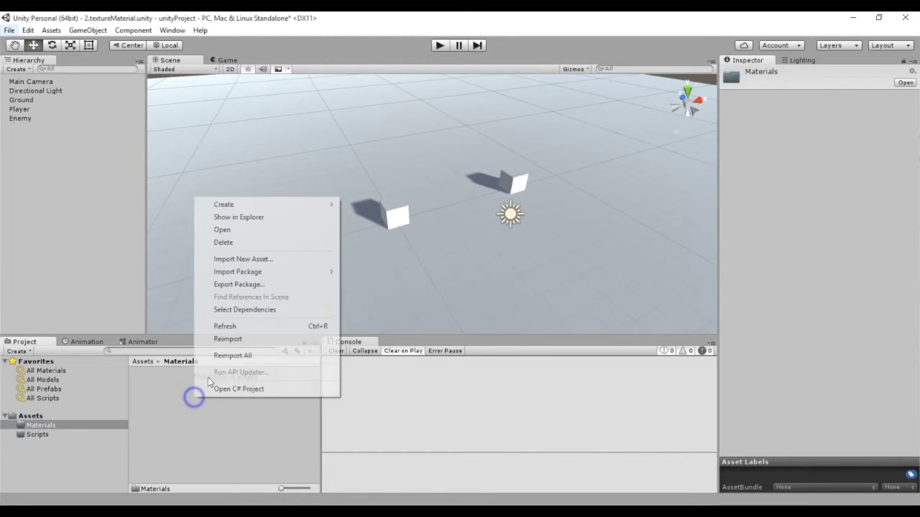
pyautogui.click(247, 207)
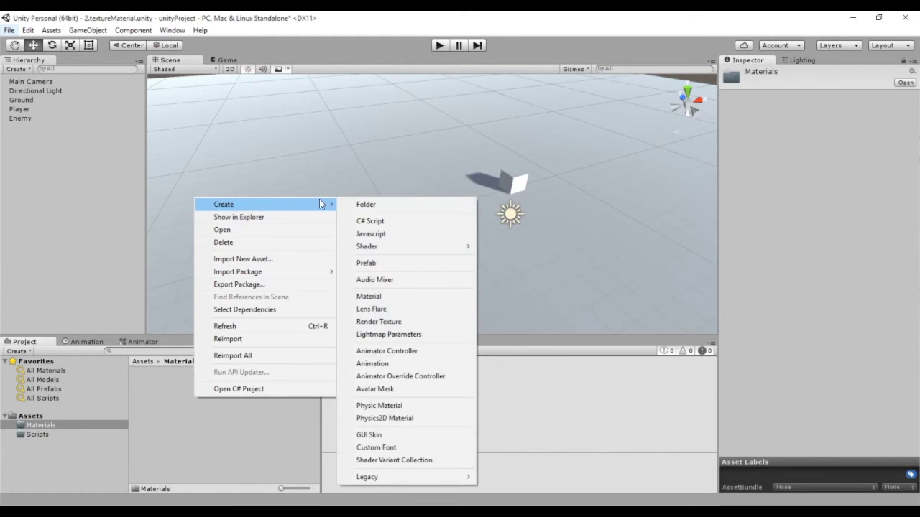
pyautogui.click(395, 296)
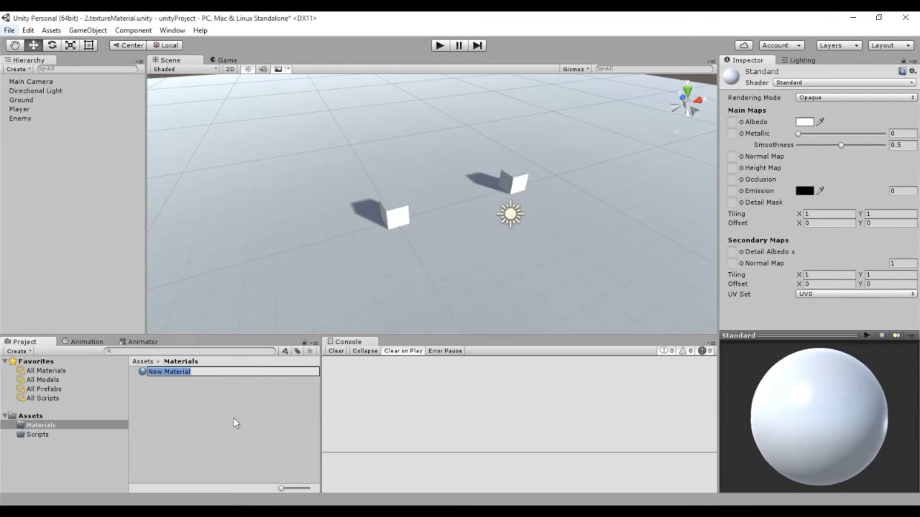
pyautogui.write('Player')
pyautogui.press('Return')
# Create a second material named 'Ground'.
pyautogui.rightClick(233, 419)
pyautogui.moveTo(283, 225)
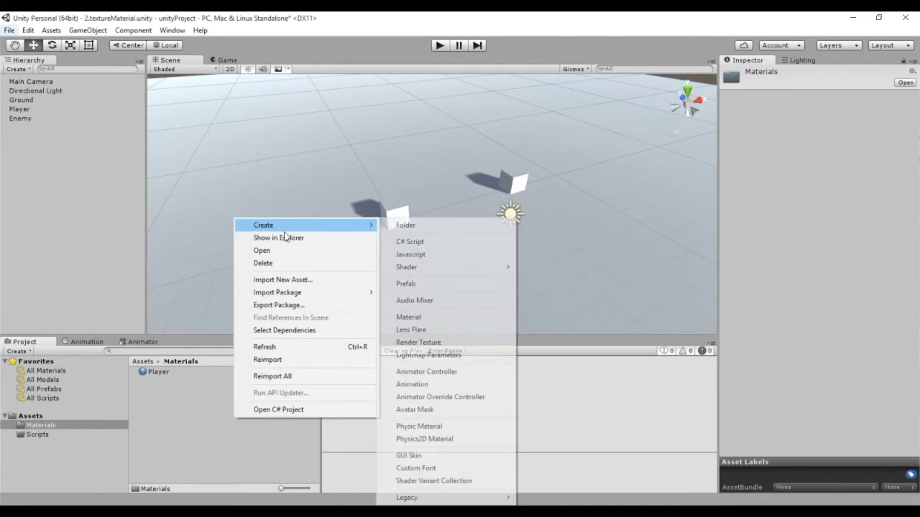
pyautogui.click(456, 317)
pyautogui.write('Ground')
pyautogui.press('Return')
# Create a third material named 'Enemy'.
pyautogui.rightClick(278, 385)
pyautogui.moveTo(317, 181)
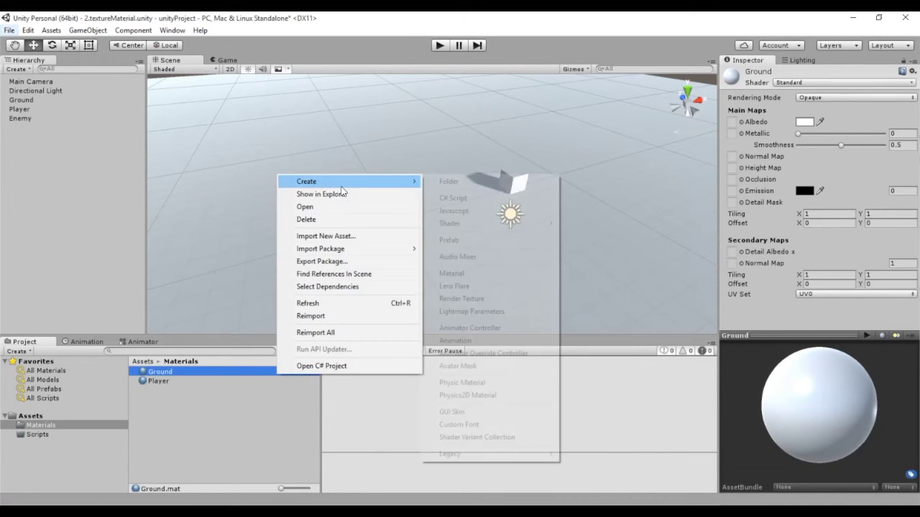
pyautogui.click(475, 272)
pyautogui.write('Enemy')
pyautogui.press('Return')
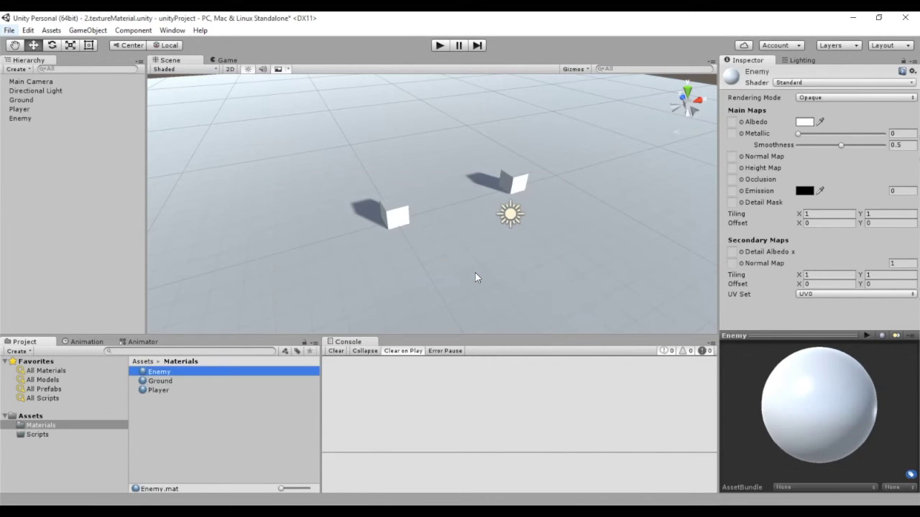
pyautogui.click(22, 118)
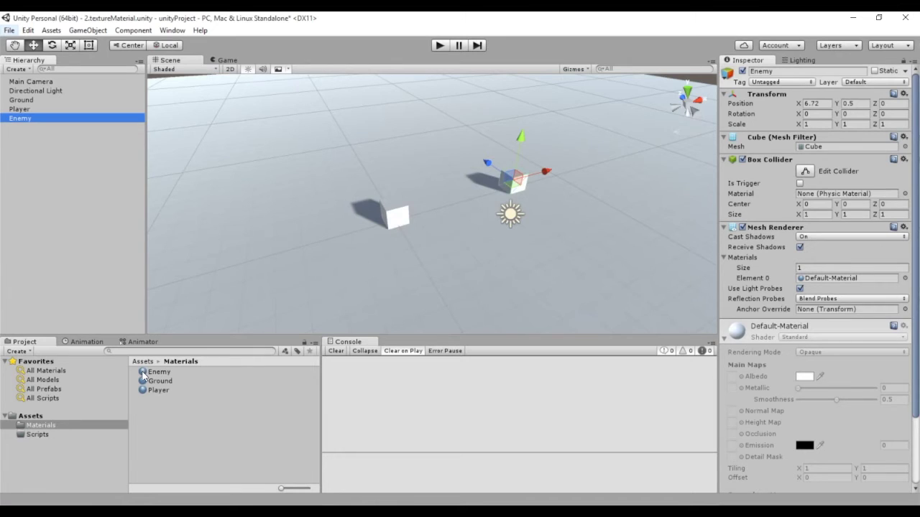
# Apply the Enemy material to the Enemy cube in the Scene view.
pyautogui.moveTo(143, 374); pyautogui.dragTo(90, 124)
pyautogui.moveTo(90, 123)
pyautogui.mouseDown()
pyautogui.moveTo(514, 188)
pyautogui.moveTo(821, 281)
pyautogui.mouseUp()
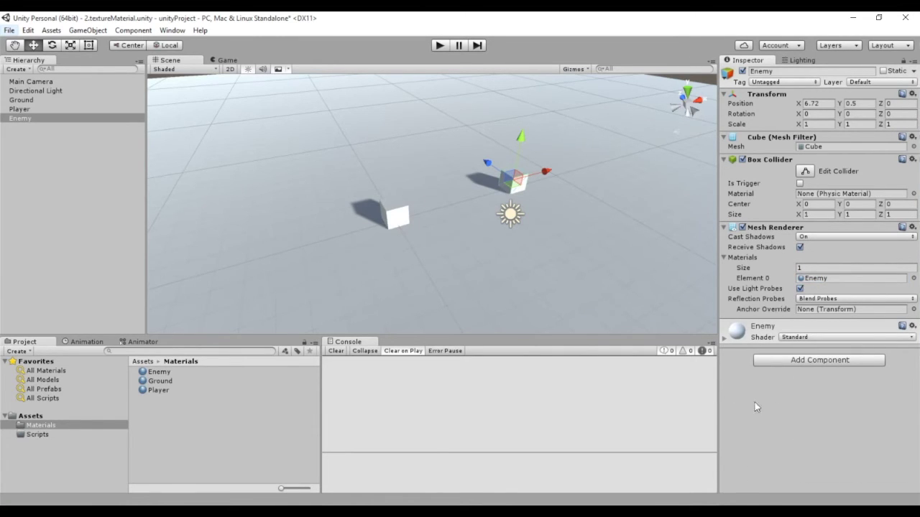
pyautogui.click(725, 339)
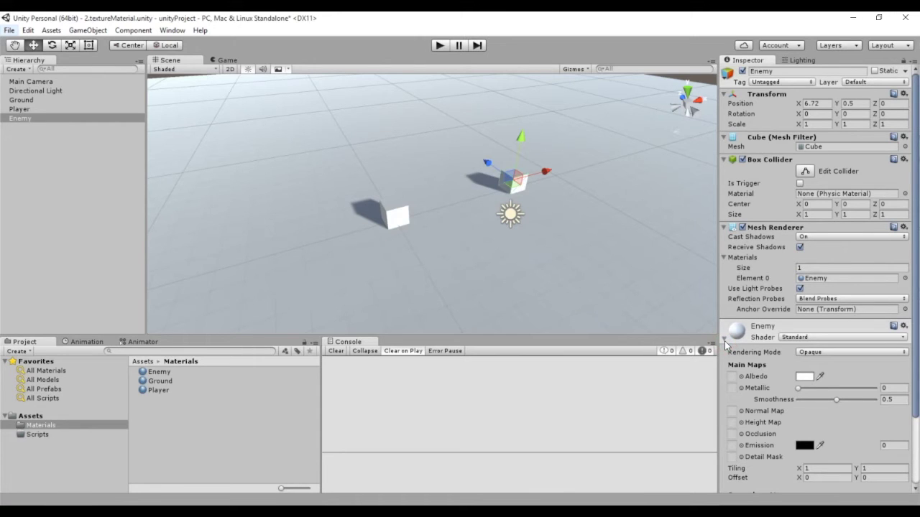
# Browse the Enemy material's shader list, including Mobile, keeping the Standard shader.
pyautogui.scroll(-2, 730, 343)
pyautogui.scroll(-3, 730, 343)
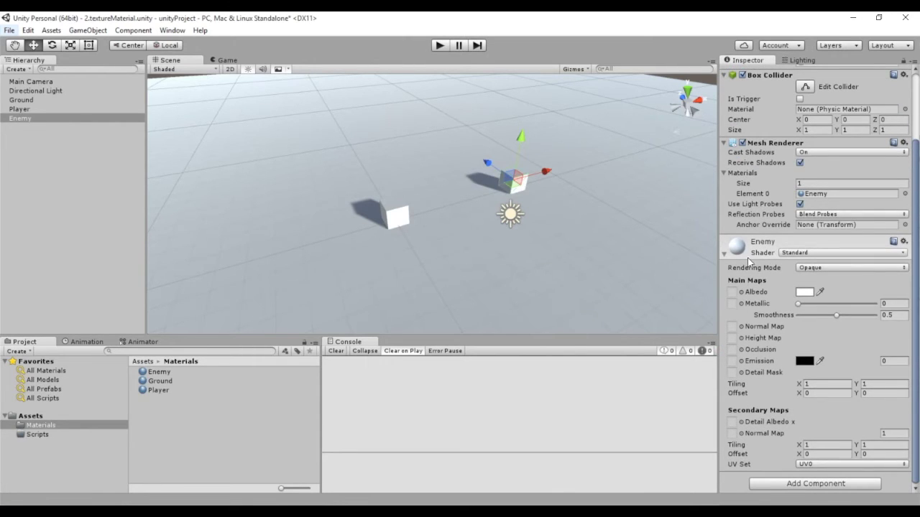
pyautogui.click(814, 255)
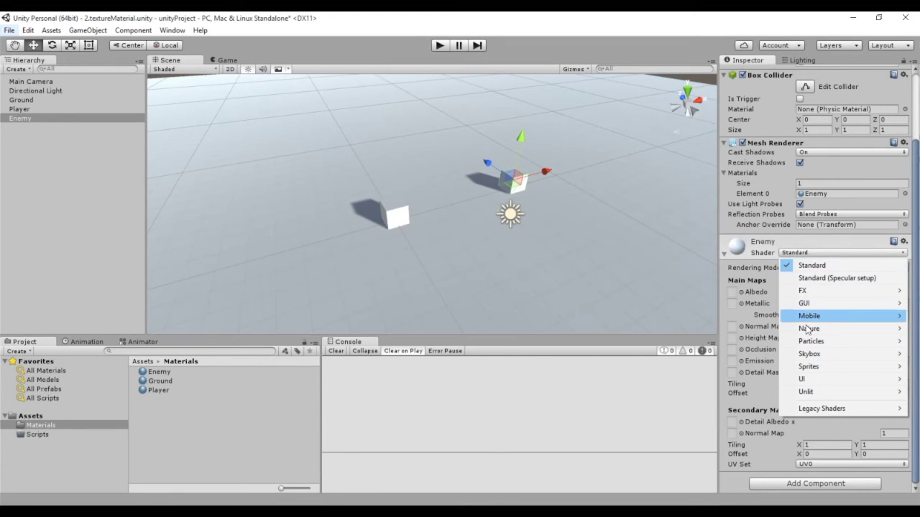
pyautogui.moveTo(800, 321)
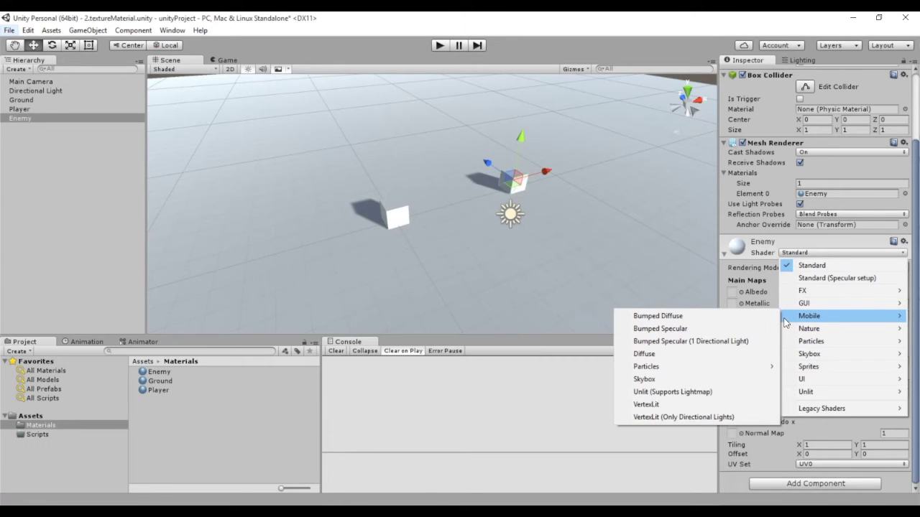
pyautogui.click(800, 242)
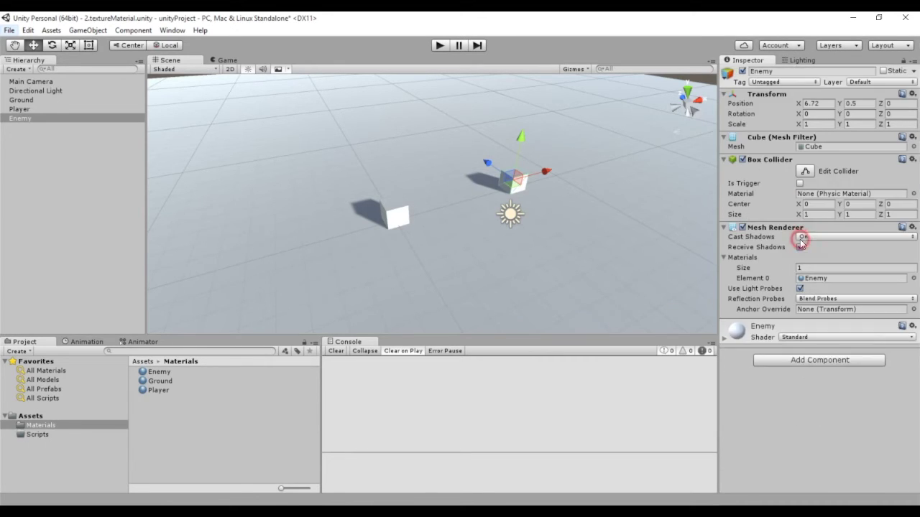
pyautogui.click(724, 337)
pyautogui.scroll(-3, 753, 335)
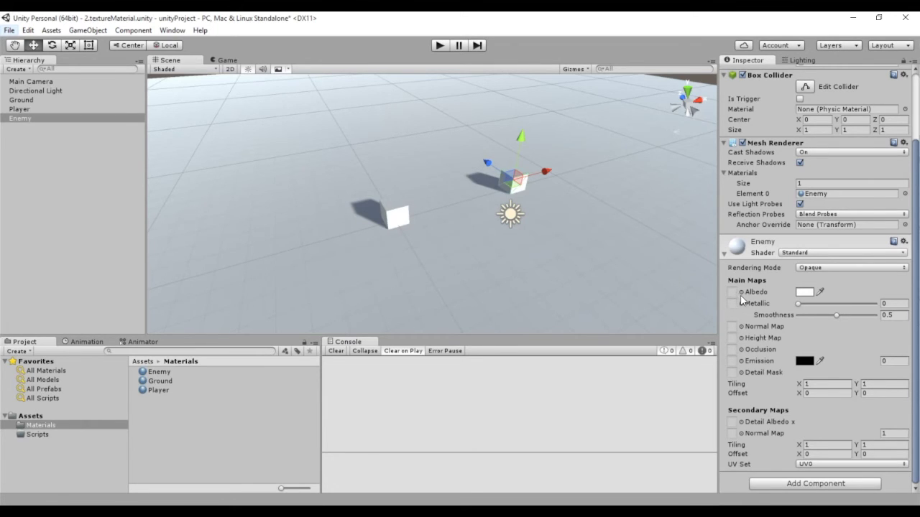
pyautogui.click(740, 292)
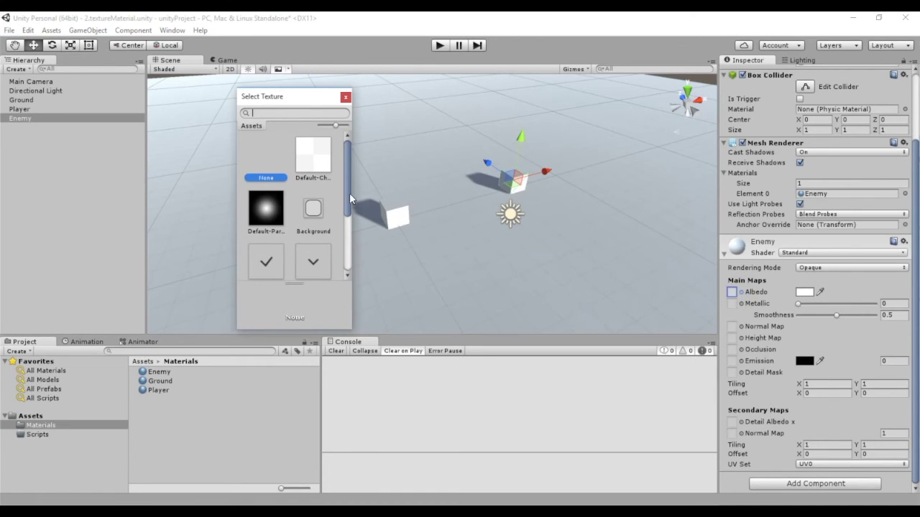
pyautogui.moveTo(347, 188)
pyautogui.mouseDown()
pyautogui.moveTo(352, 256)
pyautogui.moveTo(322, 192)
pyautogui.mouseUp()
pyautogui.click(264, 208)
pyautogui.click(92, 133)
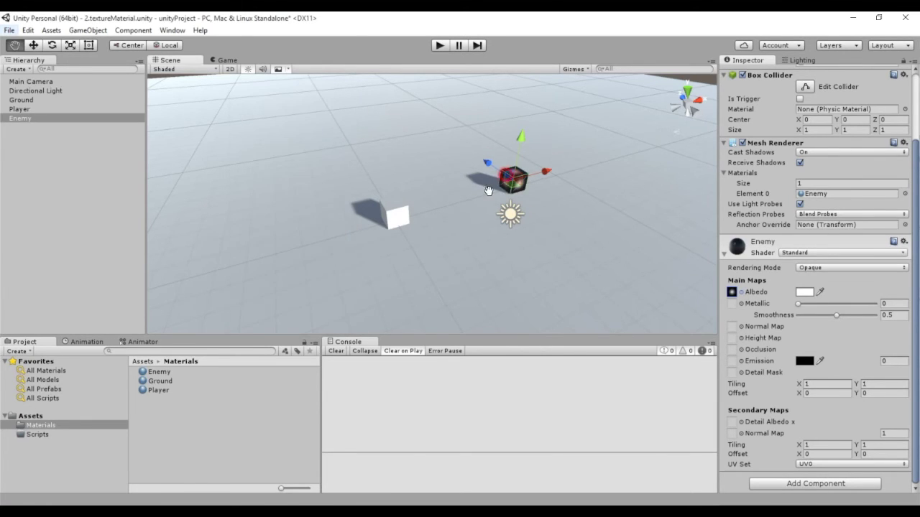
pyautogui.doubleClick(91, 119)
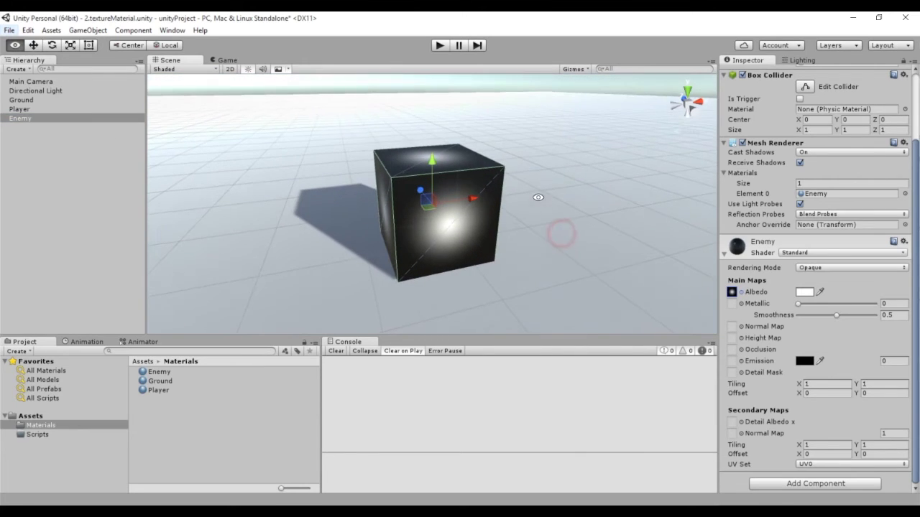
pyautogui.click(741, 293)
pyautogui.click(317, 162)
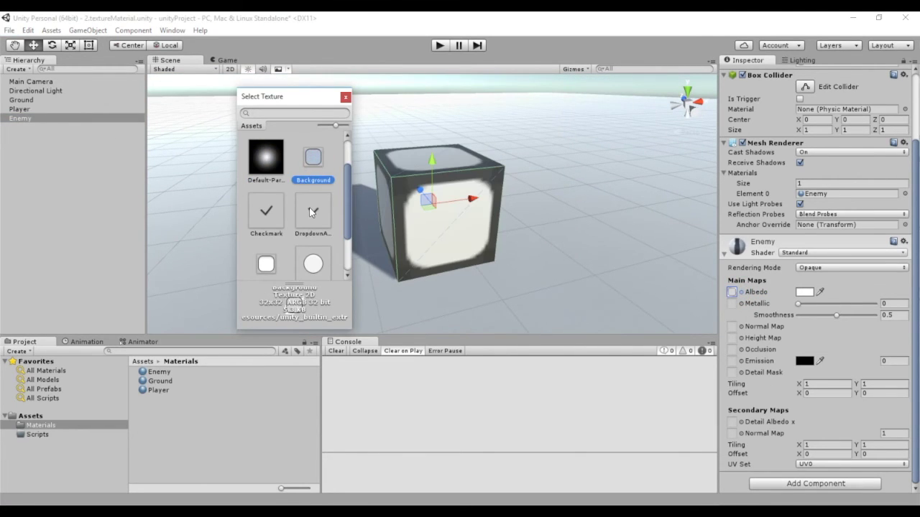
pyautogui.click(311, 212)
pyautogui.scroll(2, 309, 212)
pyautogui.click(302, 158)
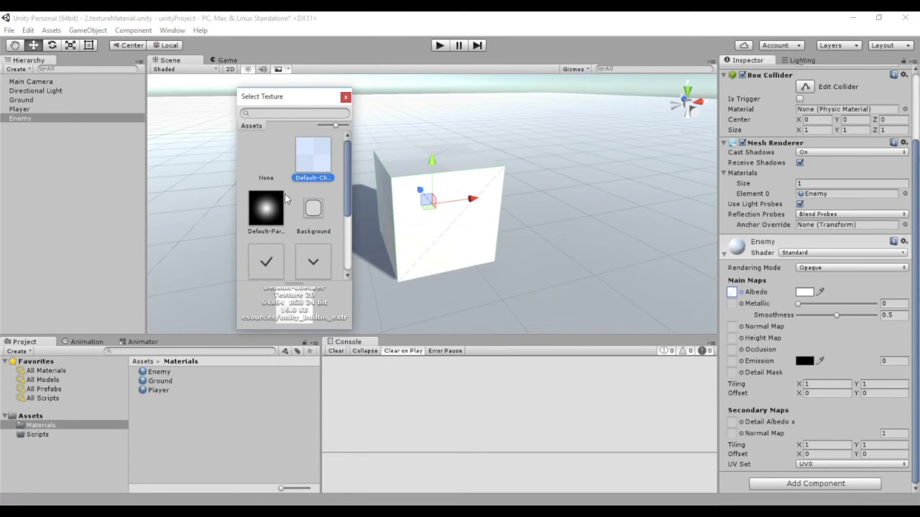
pyautogui.click(277, 173)
pyautogui.click(345, 97)
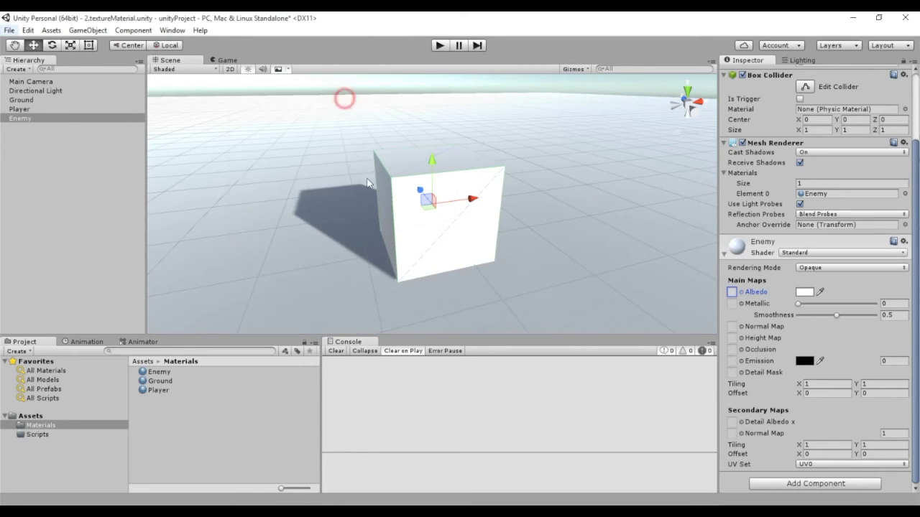
pyautogui.scroll(-2, 384, 209)
pyautogui.scroll(-2, 383, 204)
pyautogui.keyDown('alt'); pyautogui.moveTo(409, 240); pyautogui.dragTo(449, 233); pyautogui.keyUp('alt')
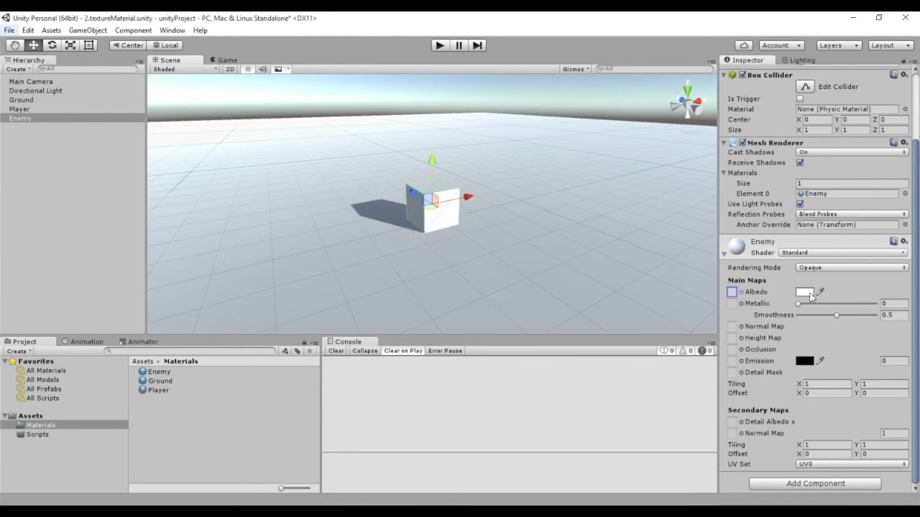
# Set the Enemy material's Albedo to green 12B714 and view the result in Game view.
pyautogui.click(805, 292)
pyautogui.click(181, 276)
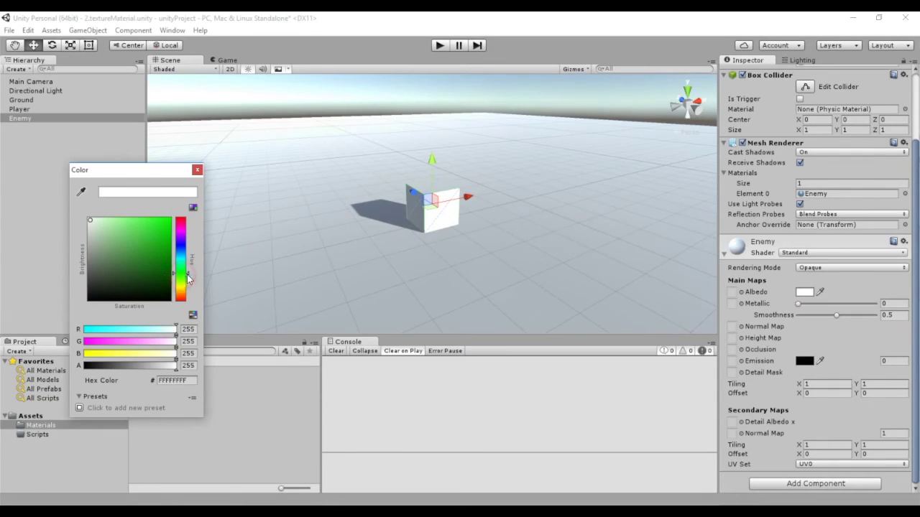
pyautogui.click(157, 225)
pyautogui.moveTo(134, 210); pyautogui.dragTo(161, 243)
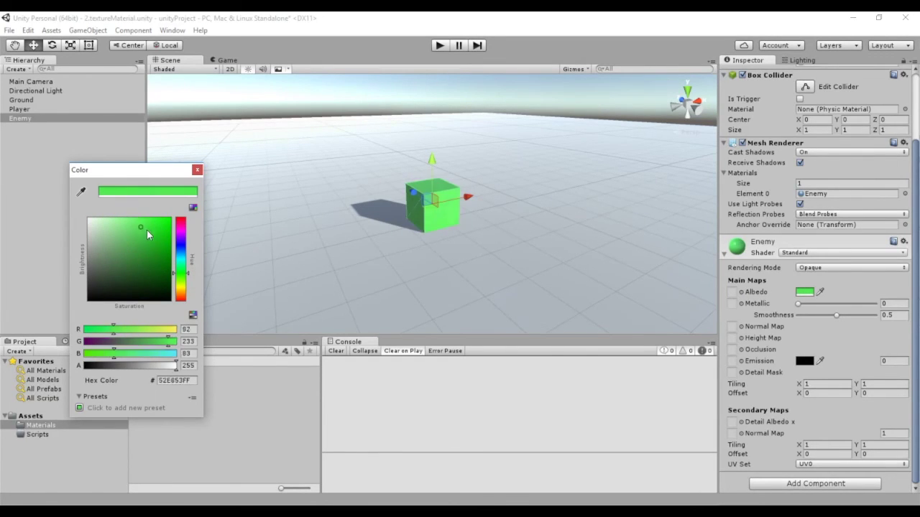
pyautogui.click(197, 169)
pyautogui.click(223, 62)
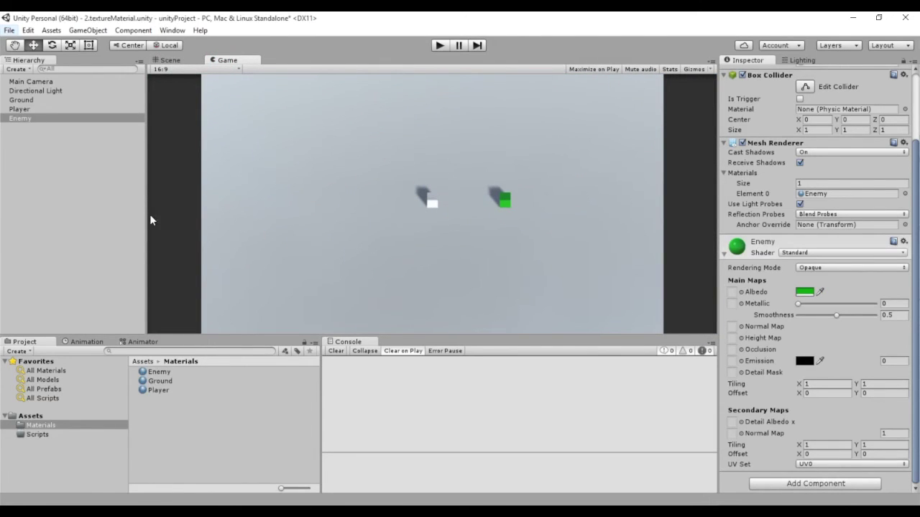
pyautogui.click(36, 109)
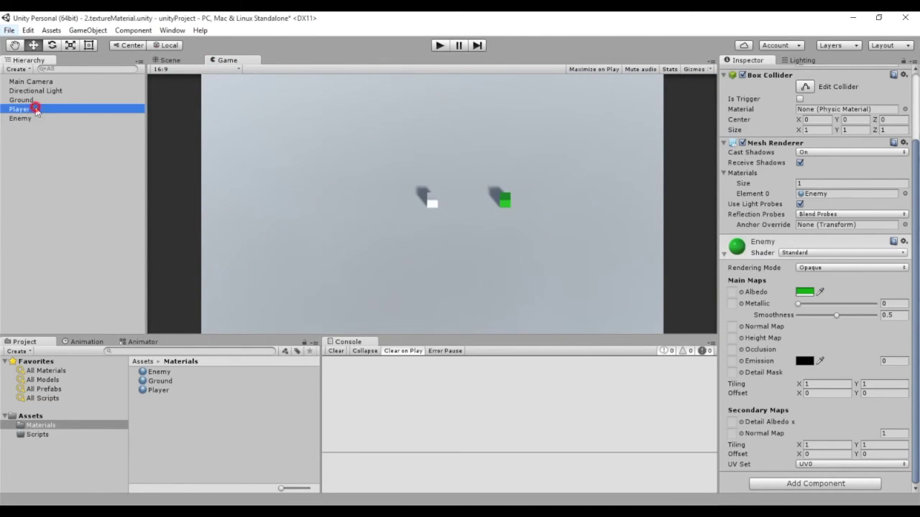
# Assign the Player material to the Player cube in the Hierarchy.
pyautogui.click(153, 392)
pyautogui.moveTo(152, 394); pyautogui.dragTo(56, 117)
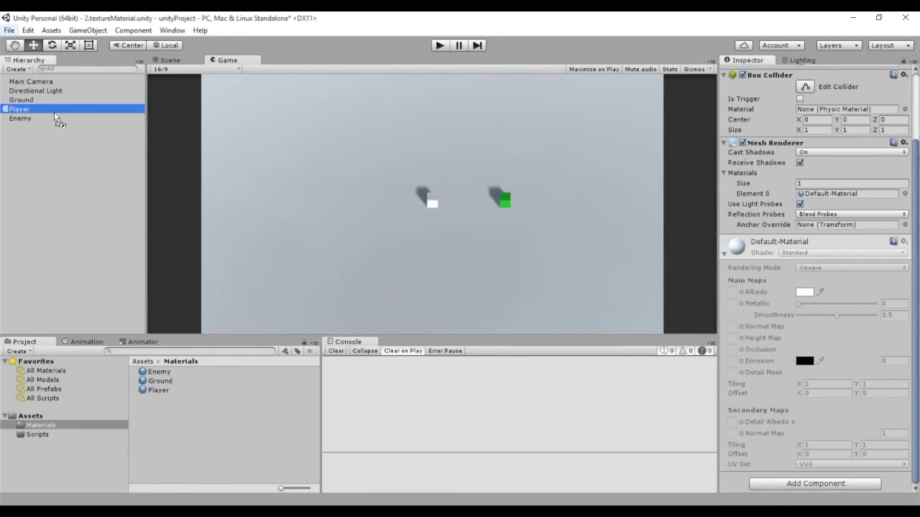
pyautogui.moveTo(56, 118); pyautogui.dragTo(56, 117)
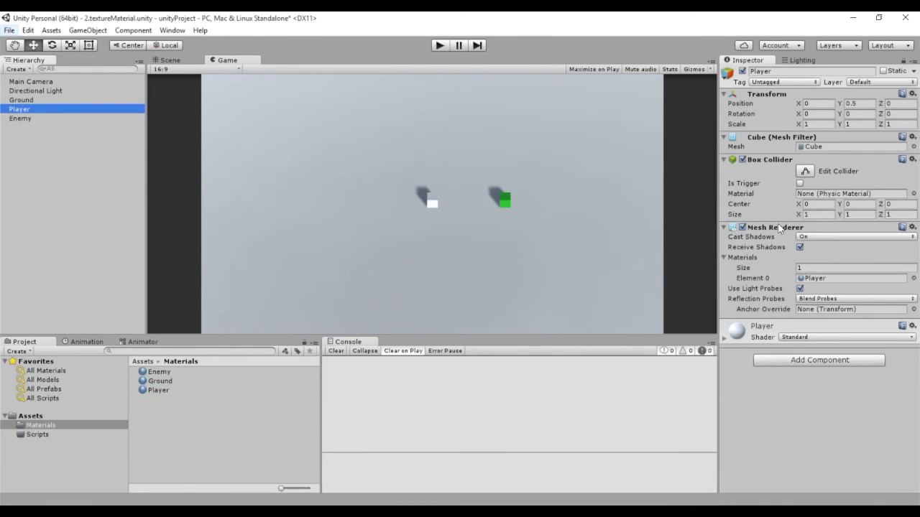
# Set the Player material's Albedo to light blue 3FAFFF.
pyautogui.click(727, 339)
pyautogui.scroll(-3, 794, 340)
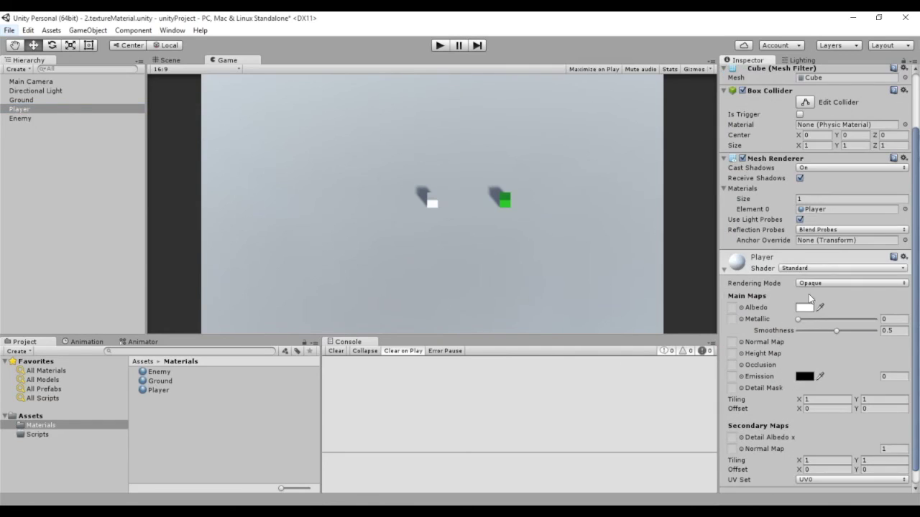
pyautogui.click(804, 307)
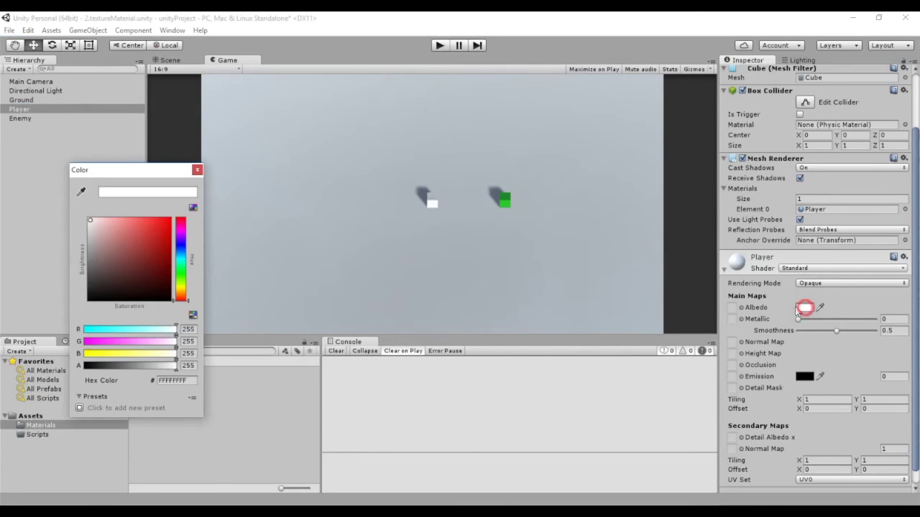
pyautogui.click(179, 263)
pyautogui.moveTo(142, 263)
pyautogui.mouseDown()
pyautogui.moveTo(138, 211)
pyautogui.moveTo(149, 220)
pyautogui.mouseUp()
pyautogui.moveTo(180, 248); pyautogui.dragTo(181, 255)
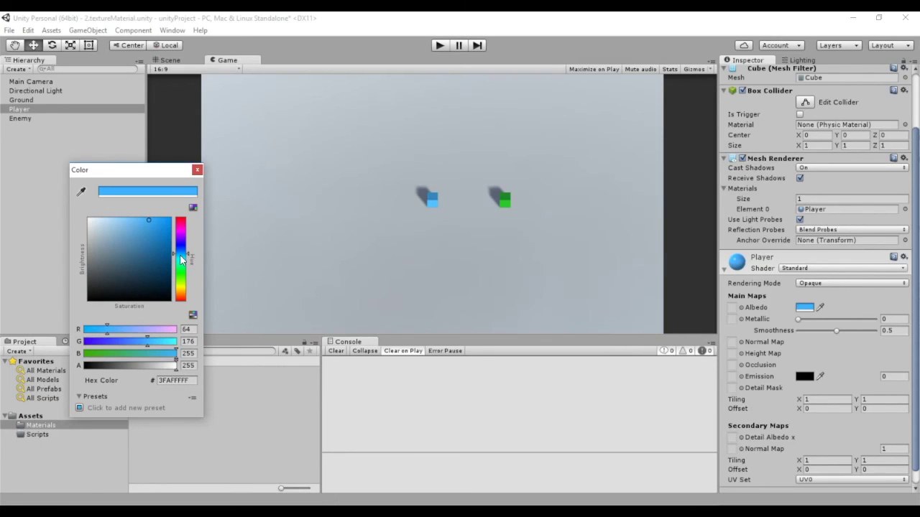
pyautogui.click(197, 170)
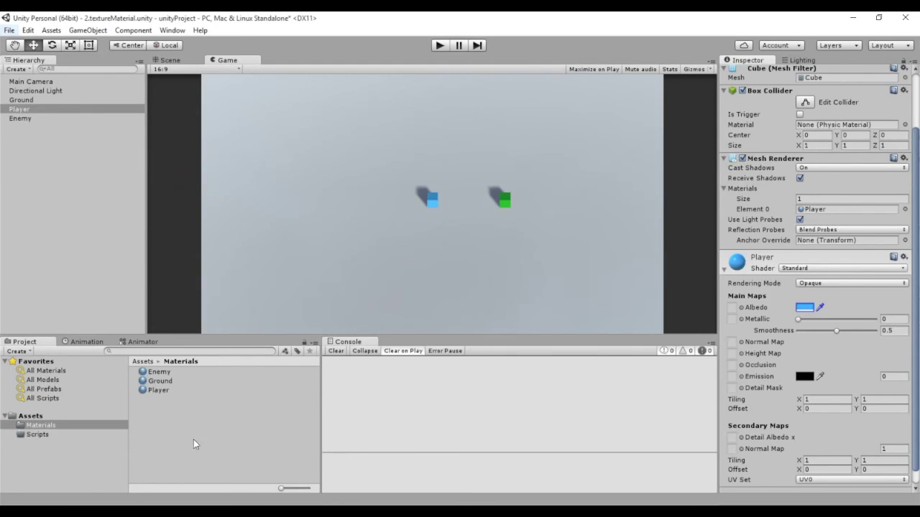
pyautogui.click(22, 99)
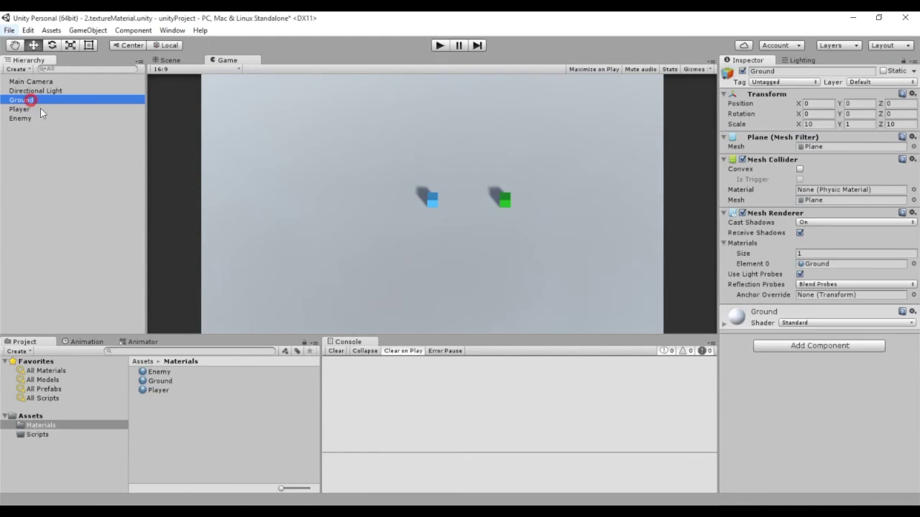
# Set the Ground material's Albedo colour to brown 8E6100.
pyautogui.click(724, 324)
pyautogui.click(805, 364)
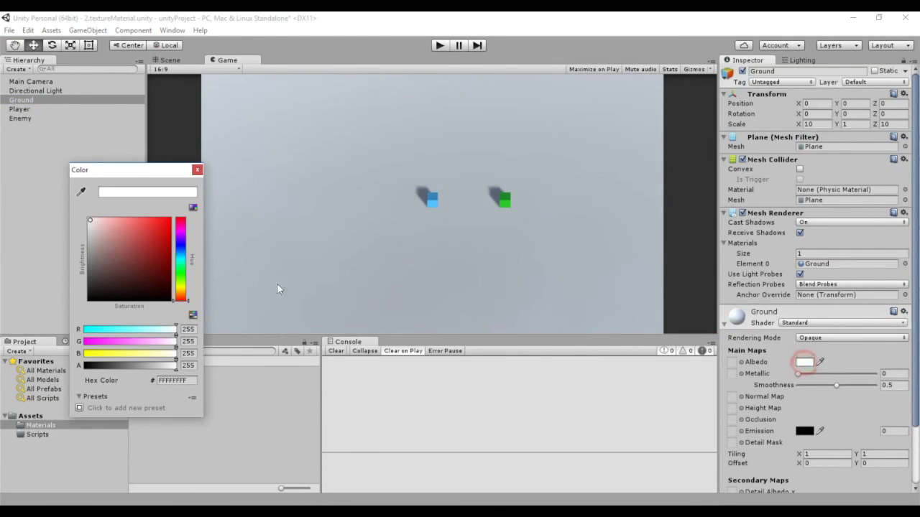
pyautogui.click(182, 295)
pyautogui.moveTo(159, 270)
pyautogui.mouseDown()
pyautogui.moveTo(175, 261)
pyautogui.moveTo(180, 225)
pyautogui.mouseUp()
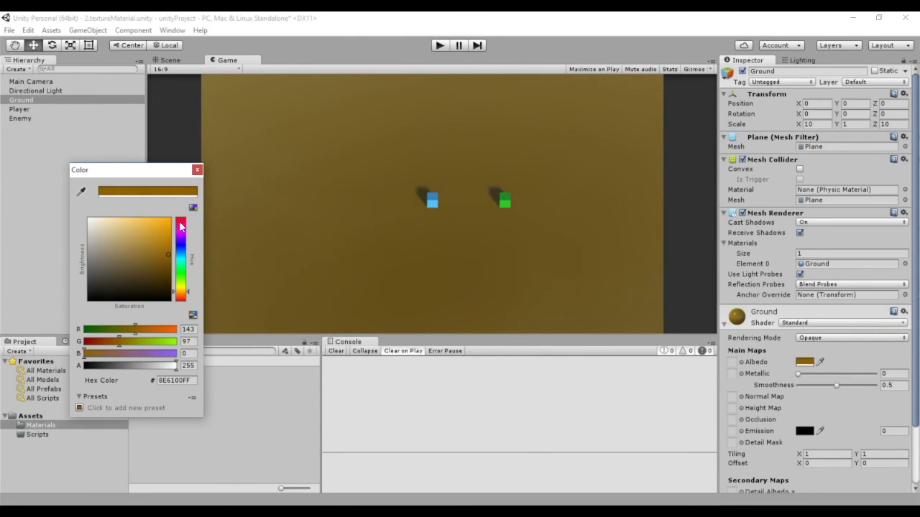
pyautogui.click(197, 170)
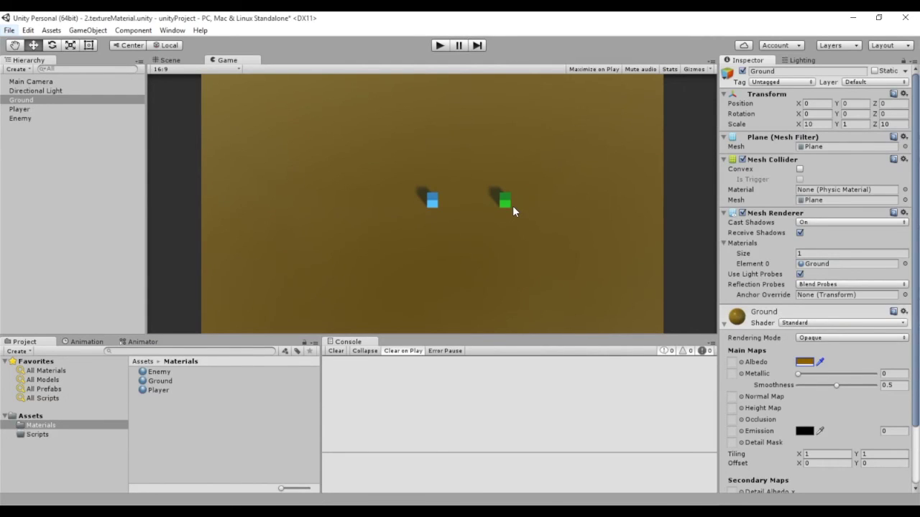
# Switch to the Scene view and orbit to show the blue Player and green Enemy cubes on the brown Ground.
pyautogui.click(171, 60)
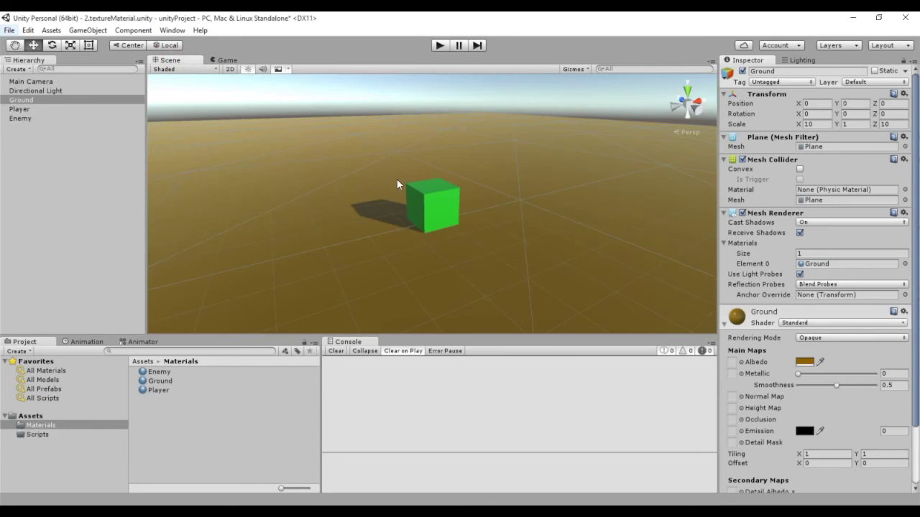
pyautogui.moveTo(403, 216); pyautogui.dragTo(447, 204, button='middle')
pyautogui.keyDown('alt'); pyautogui.moveTo(447, 204); pyautogui.dragTo(603, 251); pyautogui.keyUp('alt')
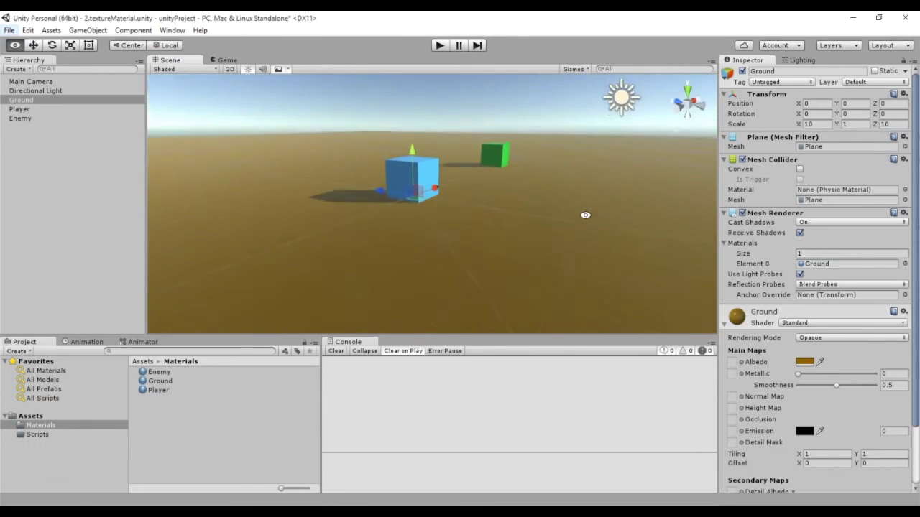